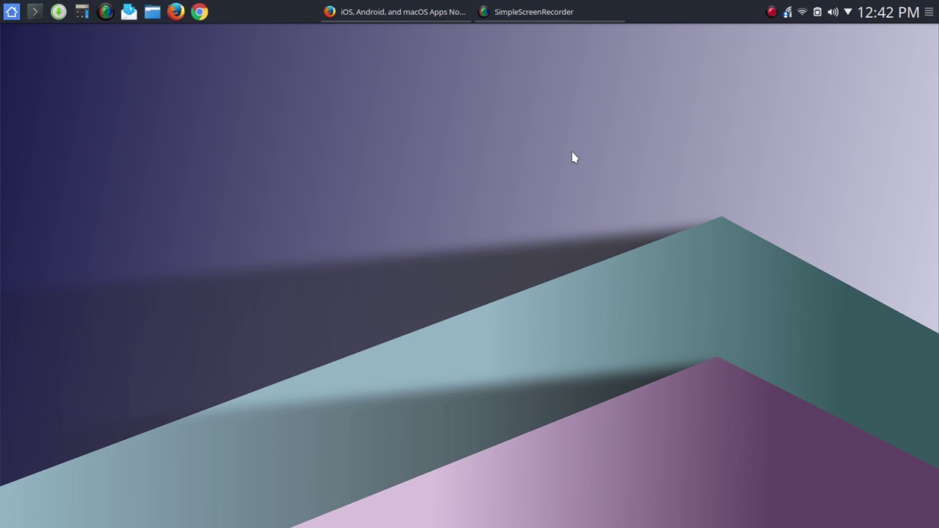
- Restore Firefox and scroll through the Simplenote GPLv2 open-source announcement, returning to its title
left_click(408, 10)
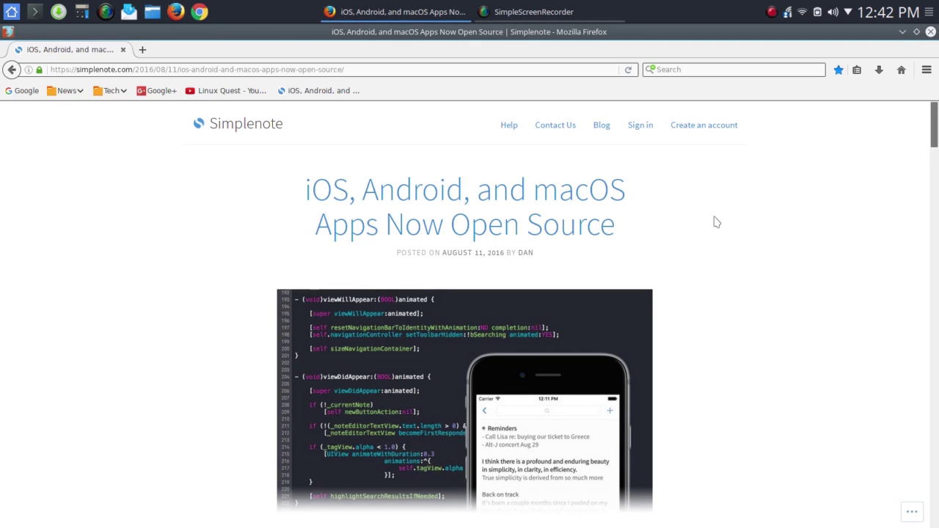
scroll(717, 222, "down", 10)
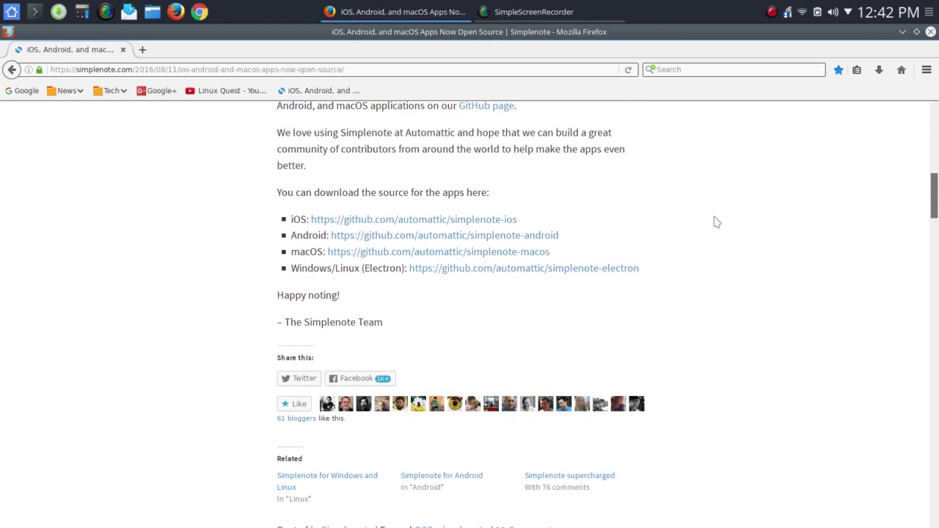
scroll(717, 221, "up", 5)
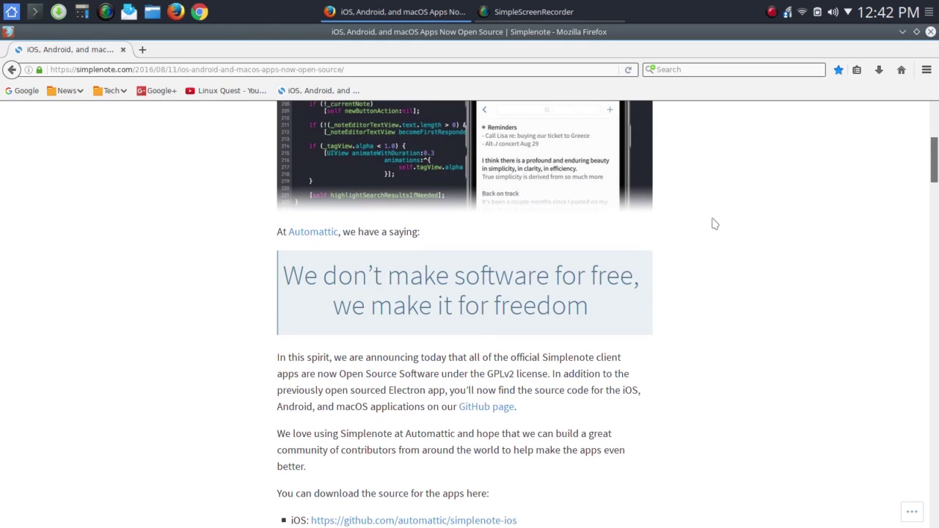
scroll(721, 220, "up", 5)
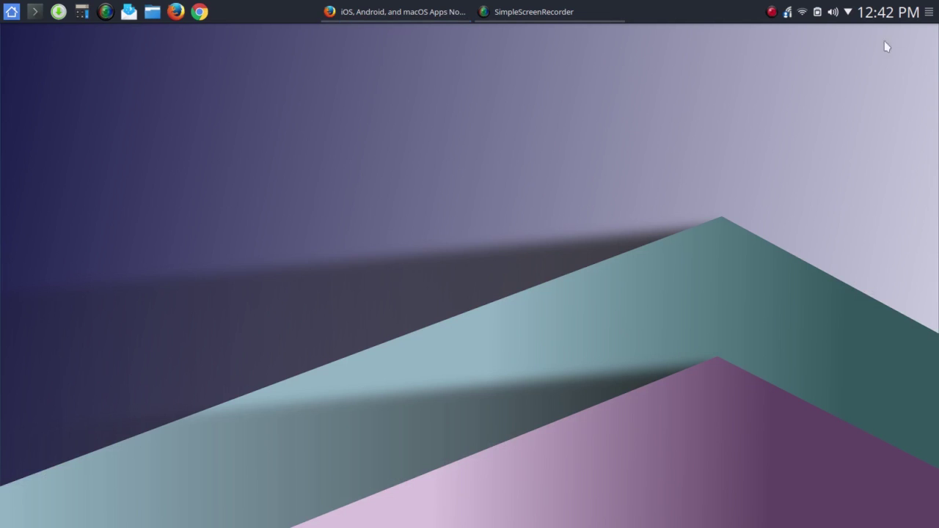
- Minimize Firefox and launch Simplenote from the applications menu
left_click(903, 32)
left_click(11, 11)
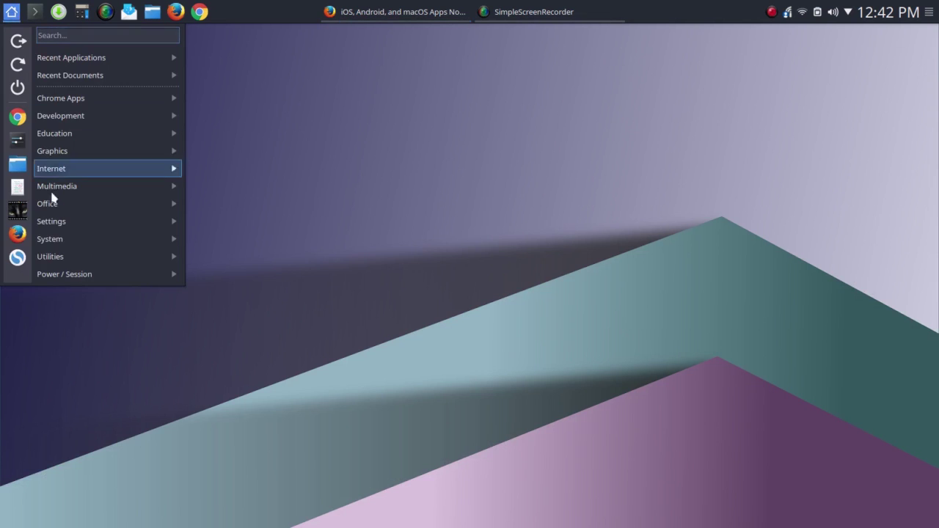
left_click(18, 264)
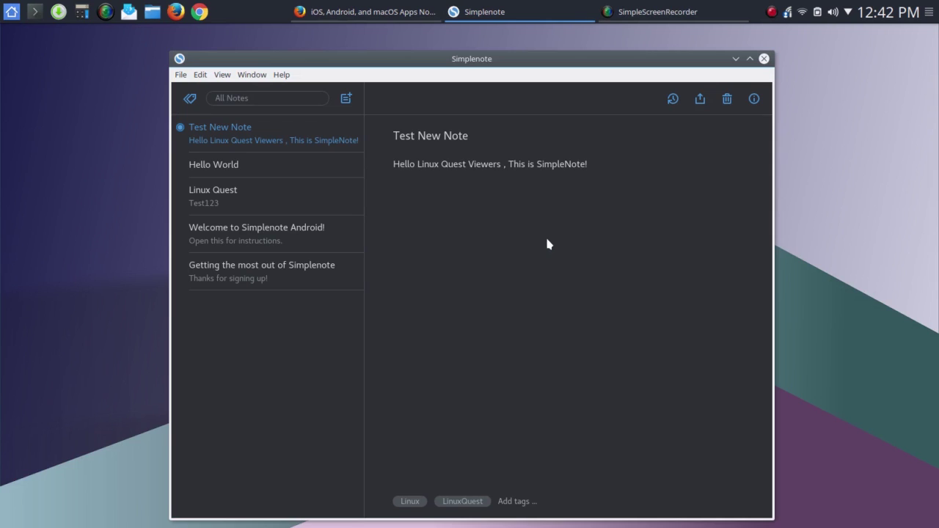
- Browse Hello World, Linux Quest, the Android welcome and Getting the most notes, ending on Test New Note
left_click(251, 168)
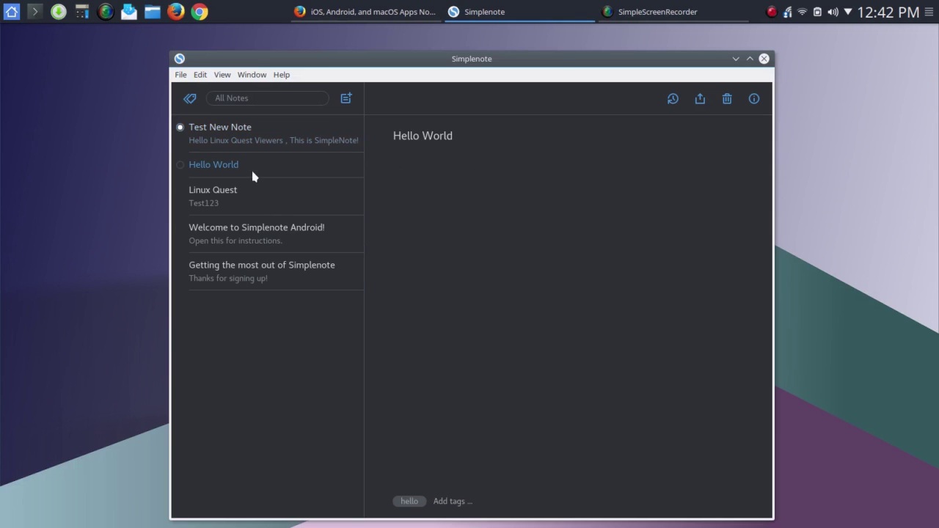
left_click(256, 188)
left_click(269, 229)
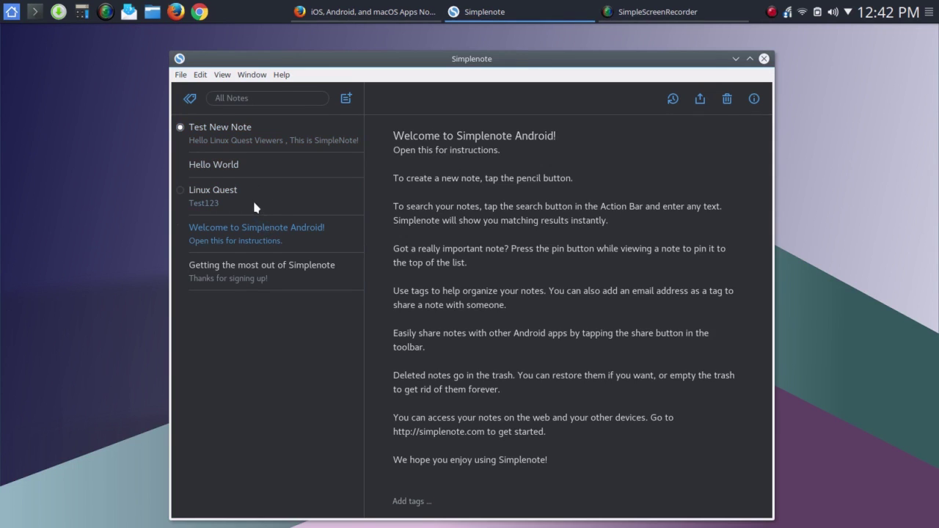
left_click(252, 199)
left_click(252, 170)
left_click(247, 143)
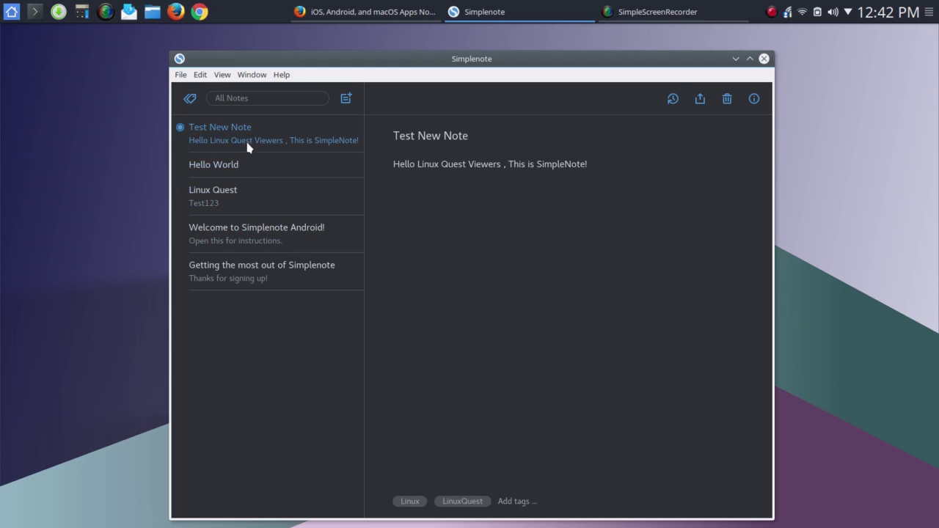
left_click(260, 245)
left_click(259, 266)
left_click(250, 234)
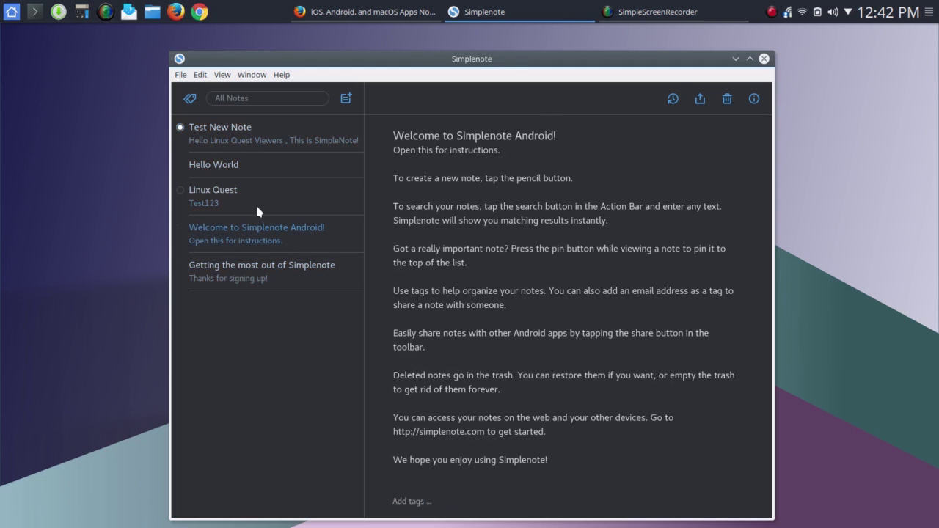
left_click(255, 202)
left_click(254, 160)
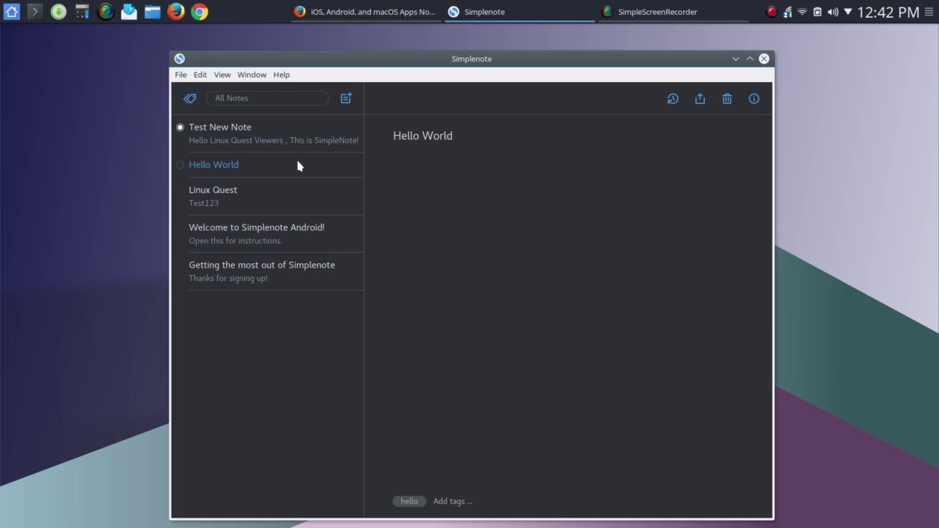
left_click(346, 141)
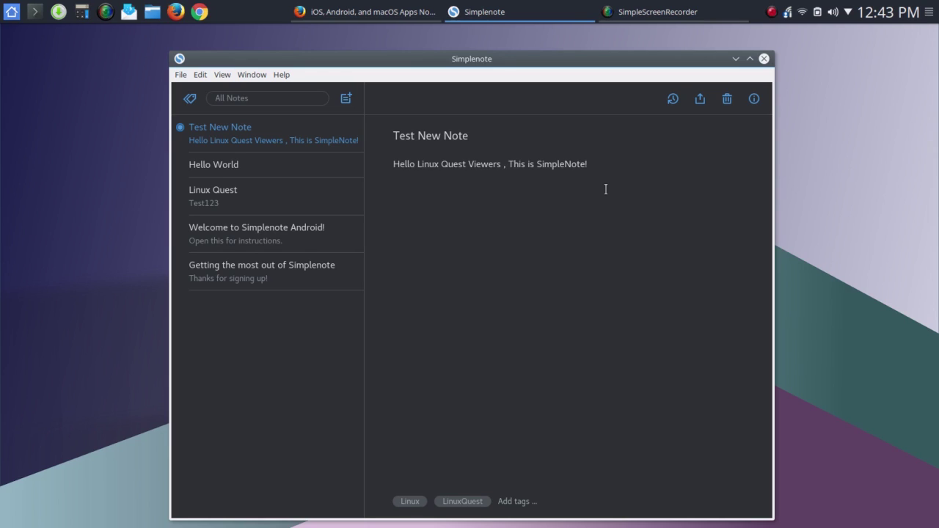
- Maximize Simplenote and create a new note titled 'Welcome to LQ'
left_click(749, 58)
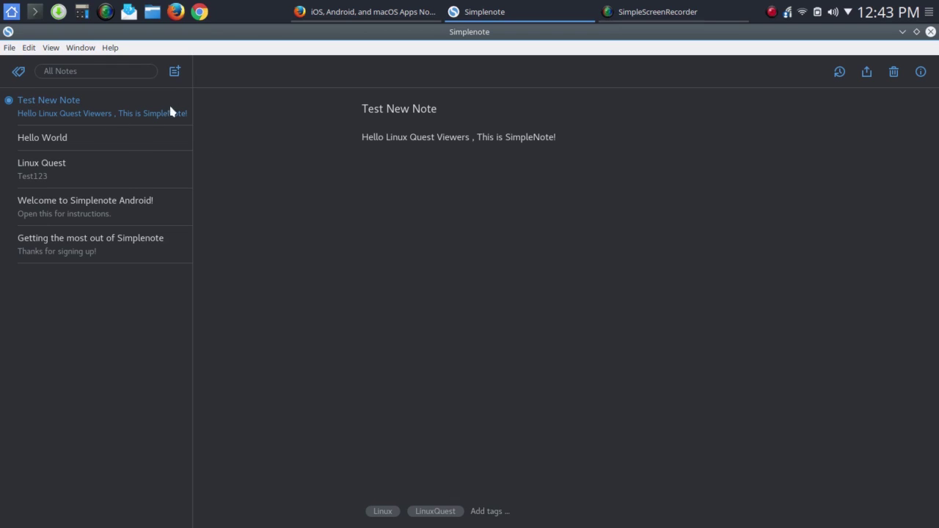
left_click(174, 72)
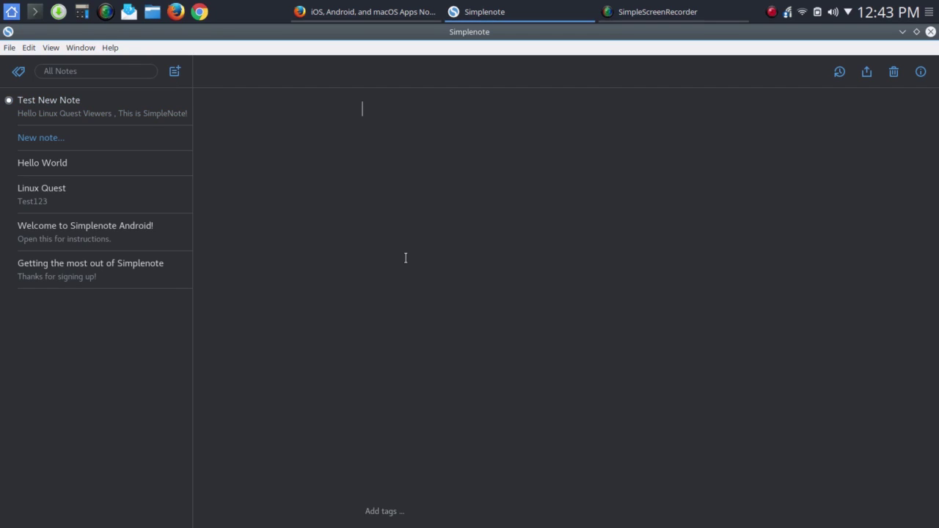
type("Welcome to LQ")
key("Return")
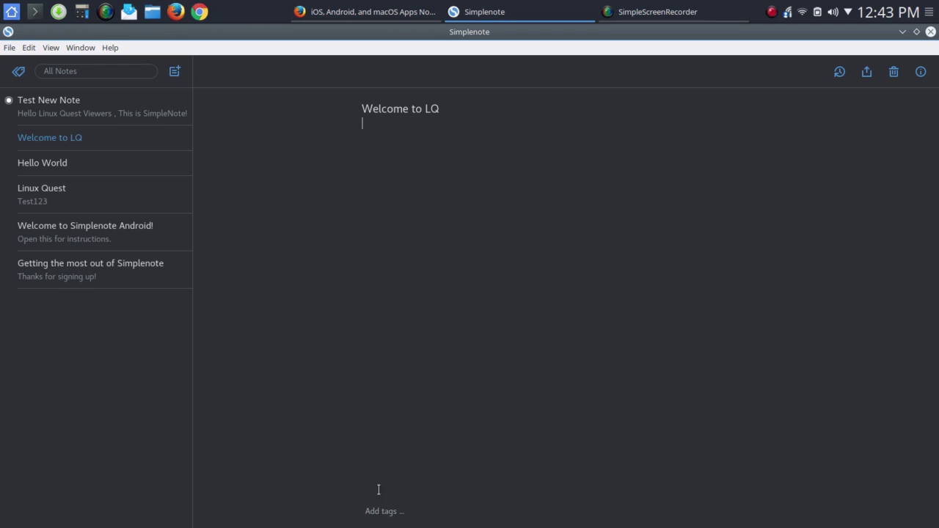
- Tag the new note with LQ
left_click(379, 512)
type("LQ")
key("Return")
- In File > Preferences, try Light then set the theme to Dark, and close Settings
left_click(7, 48)
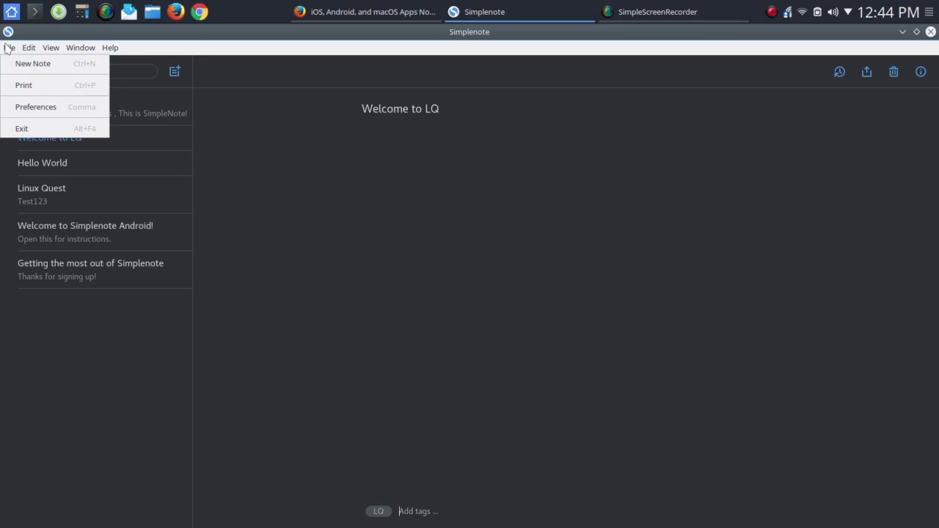
left_click(45, 108)
scroll(616, 256, "down", 5)
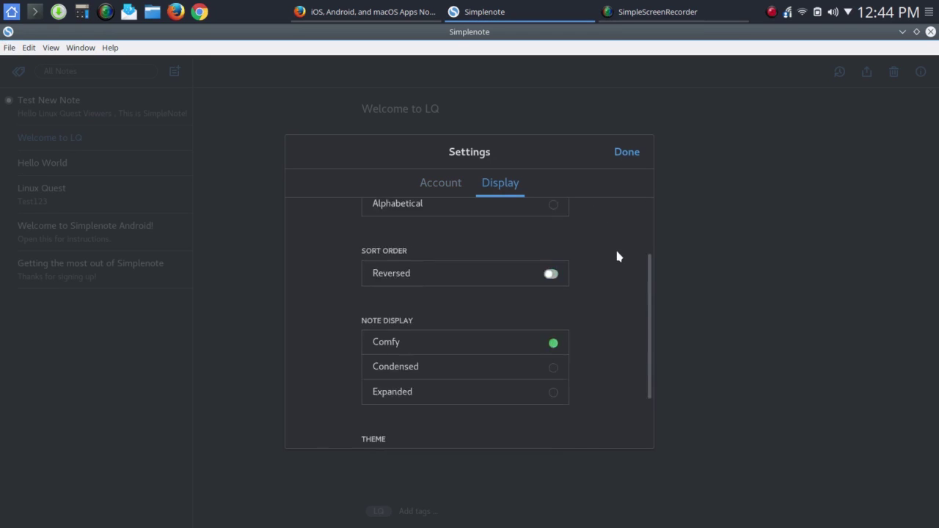
scroll(616, 256, "up", 5)
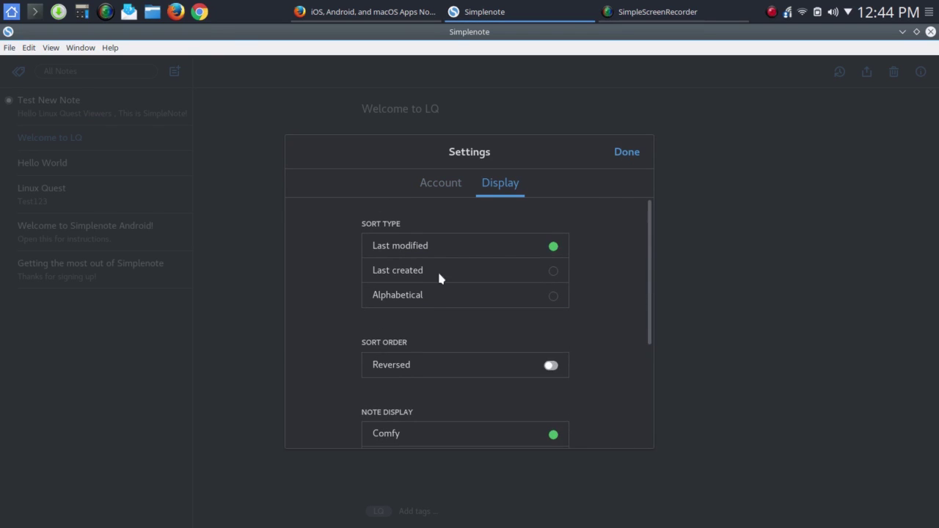
scroll(587, 323, "down", 5)
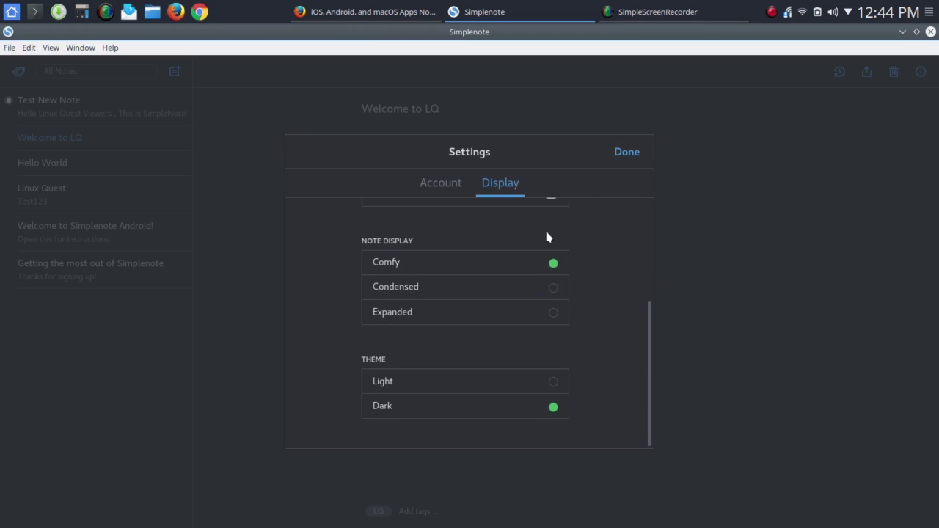
scroll(554, 256, "up", 3)
left_click(485, 382)
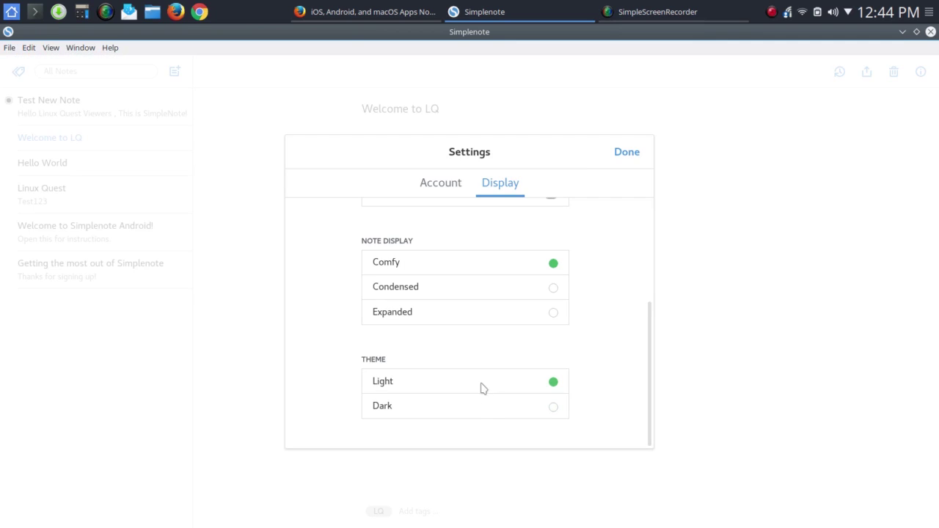
left_click(489, 407)
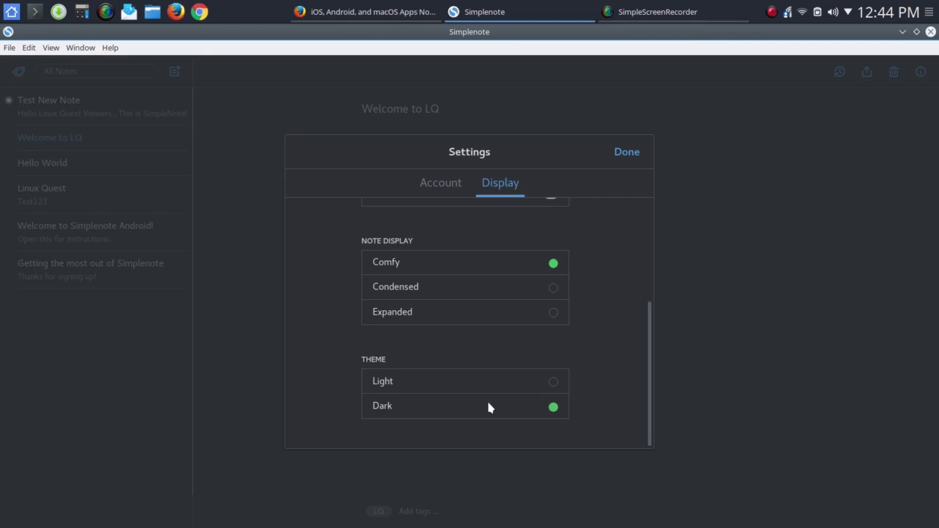
scroll(595, 306, "up", 5)
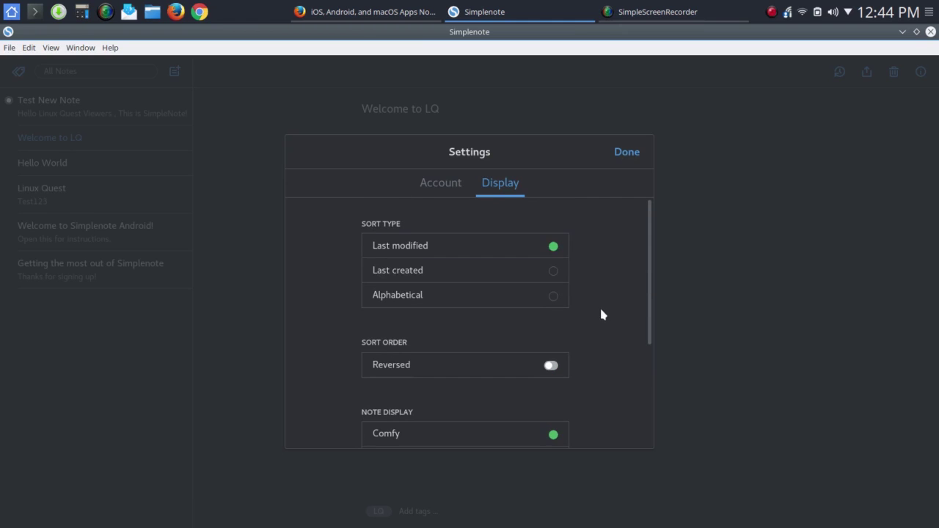
left_click(627, 153)
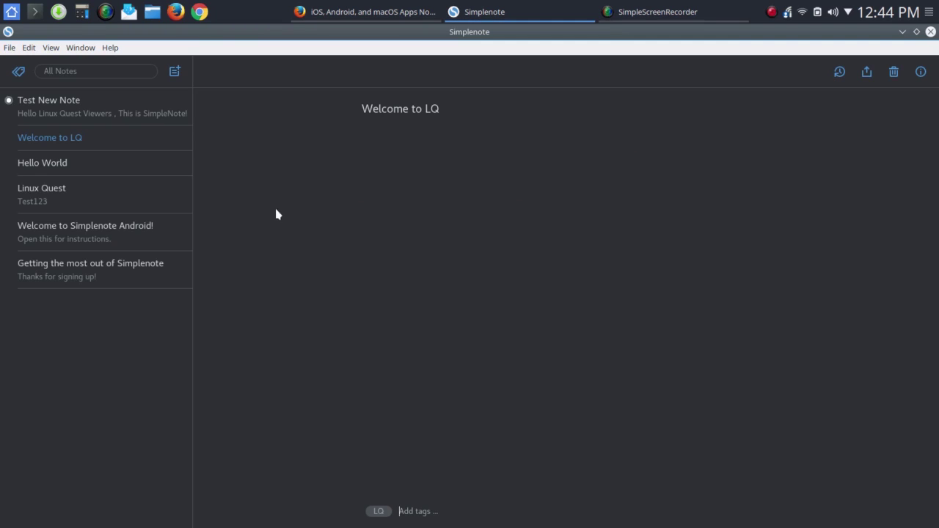
- Filter by the LQ tag, try reordering LQ in tag edit mode, then view the empty Trash
left_click(17, 71)
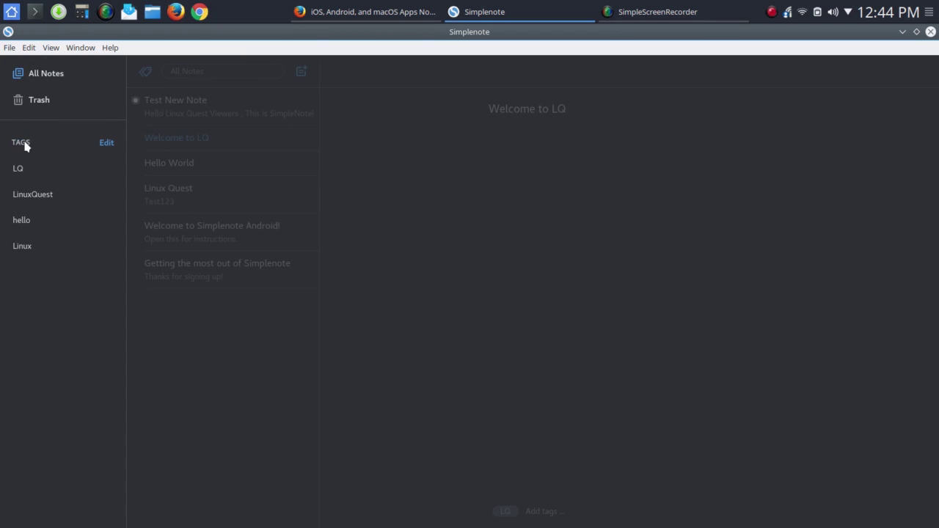
left_click(22, 168)
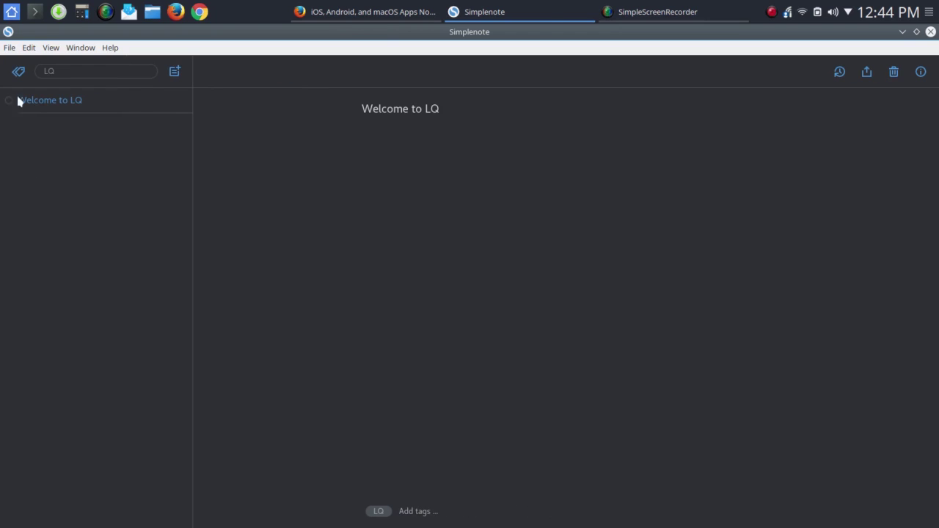
left_click(18, 72)
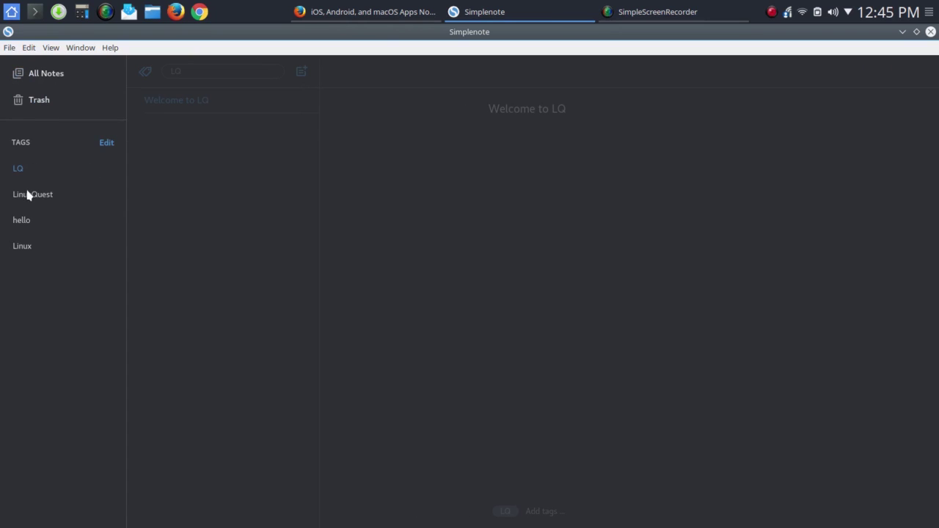
left_click(106, 143)
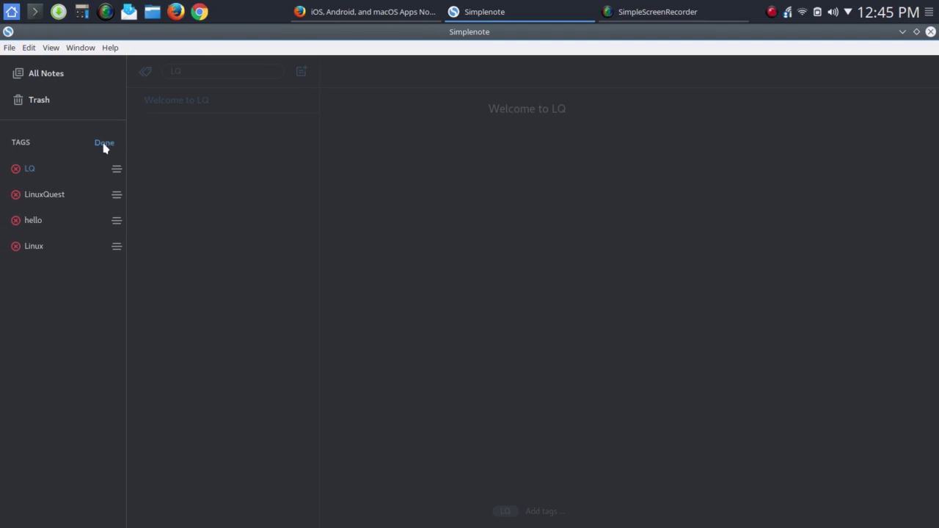
mouse_move(115, 176)
left_mouse_down()
mouse_move(107, 210)
mouse_move(113, 161)
left_mouse_up()
left_click(37, 108)
left_click(19, 74)
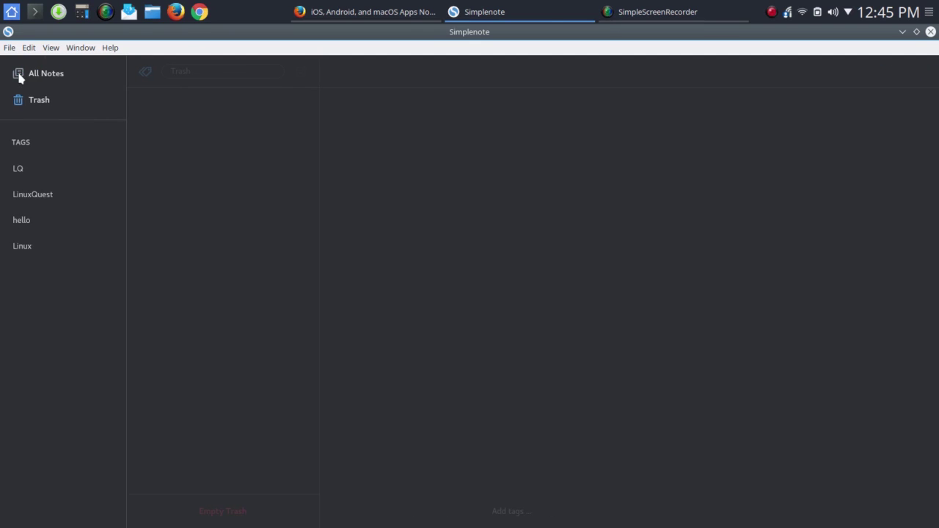
- From All Notes, search 'linu' and open Linux Quest, then Test New Note
left_click(20, 77)
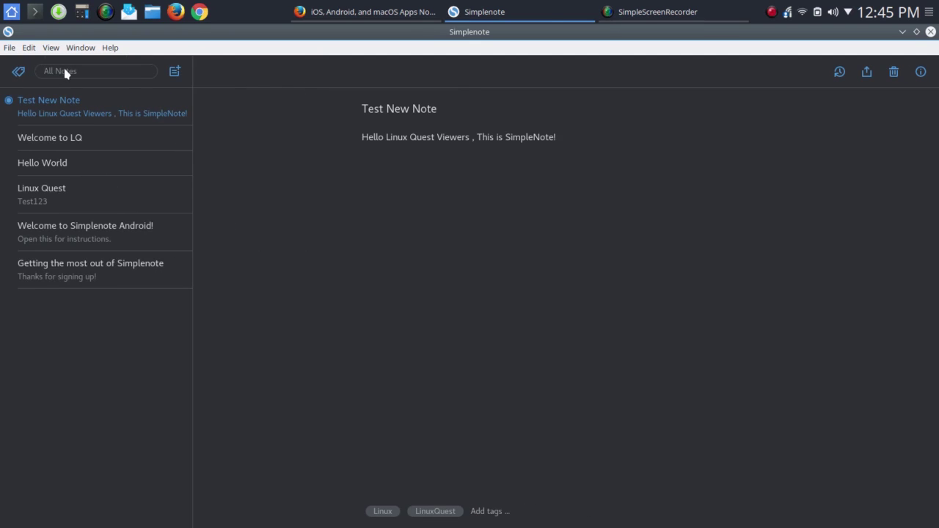
type("linux")
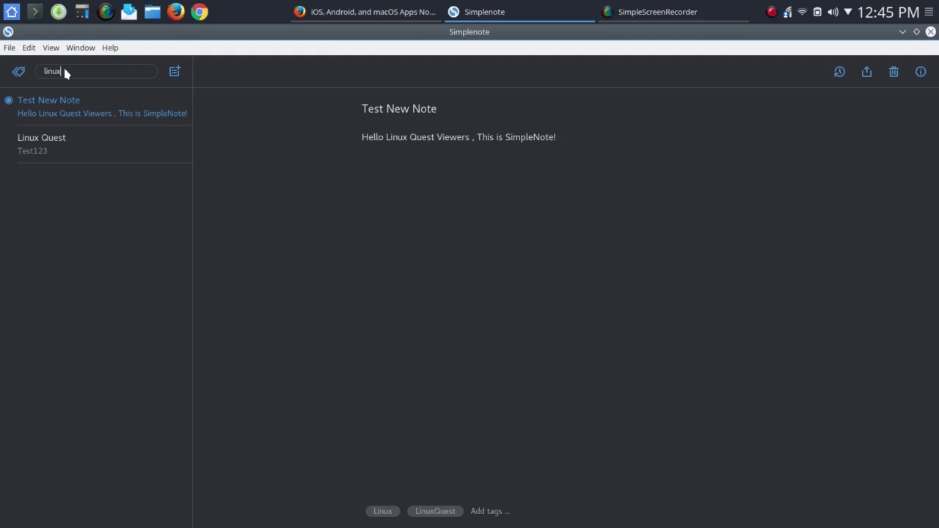
left_click(90, 140)
left_click(94, 113)
left_click(840, 74)
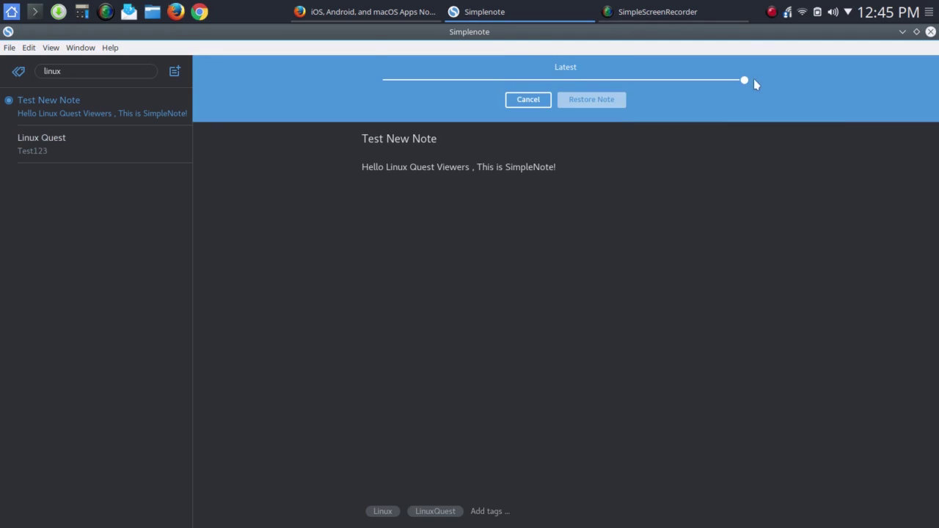
mouse_move(744, 80)
left_mouse_down()
mouse_move(540, 88)
mouse_move(747, 88)
left_mouse_up()
left_click(528, 99)
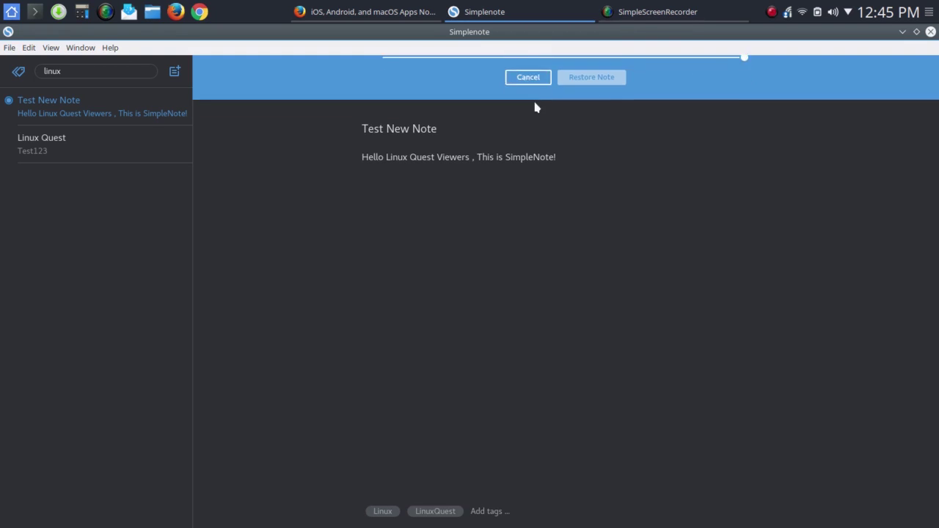
left_click(867, 75)
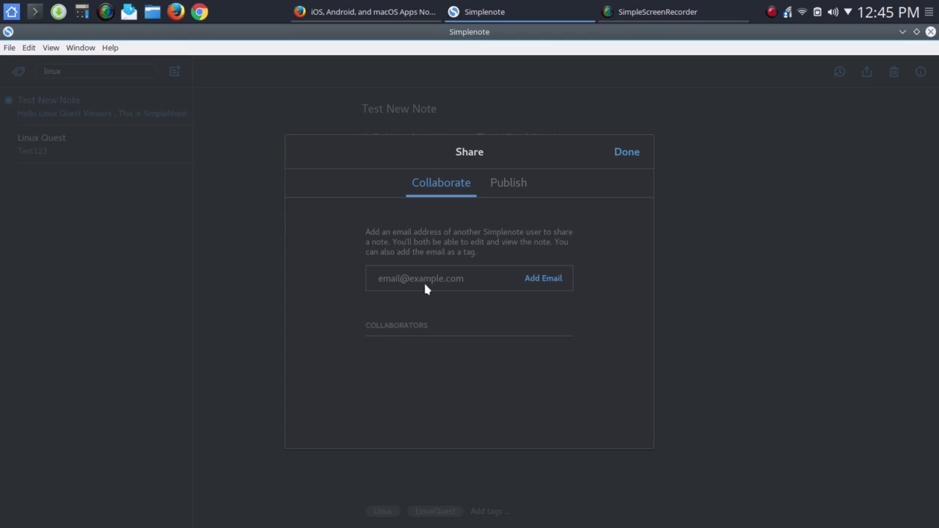
left_click(628, 153)
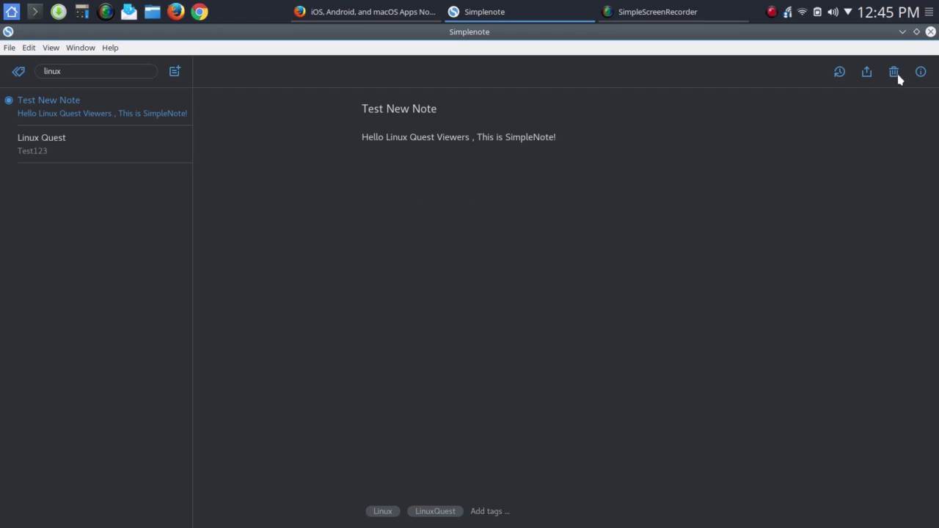
- Turn off Pin to top for Test New Note in its Info panel
left_click(920, 74)
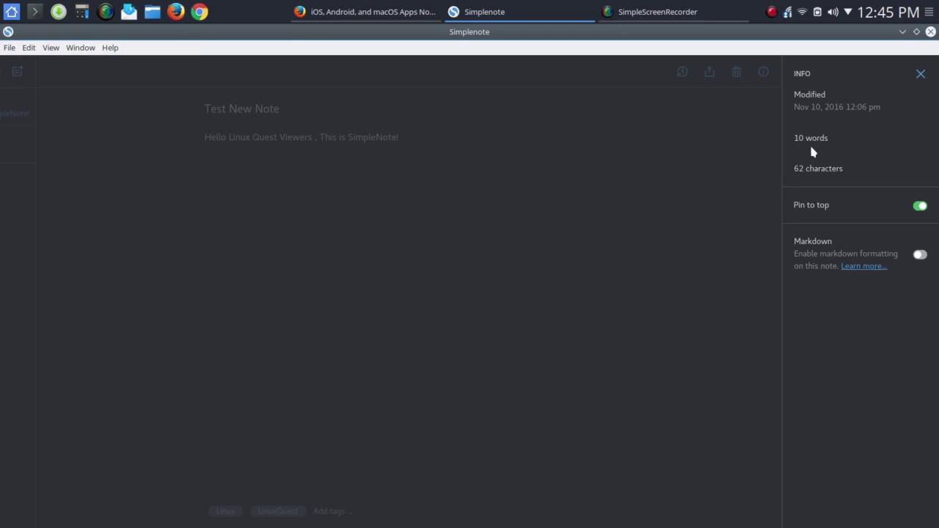
left_click(919, 209)
left_click(921, 74)
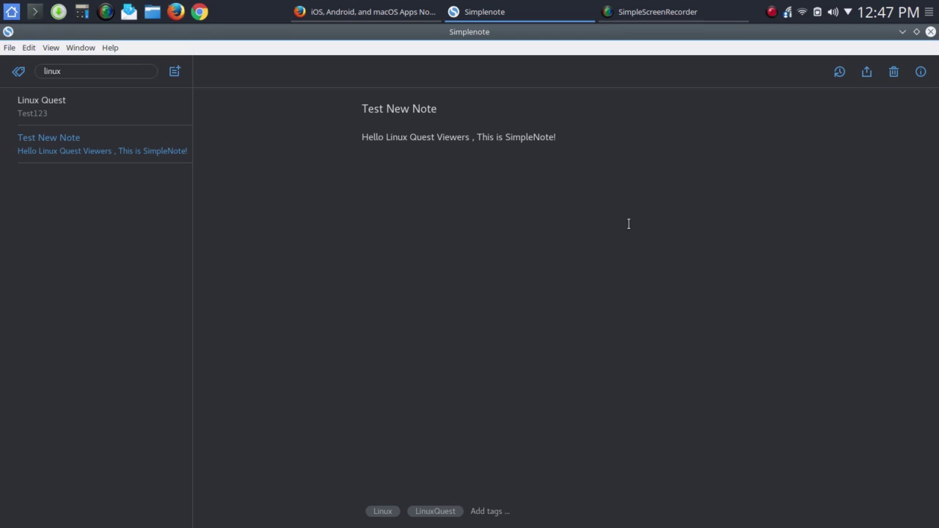
left_click(9, 48)
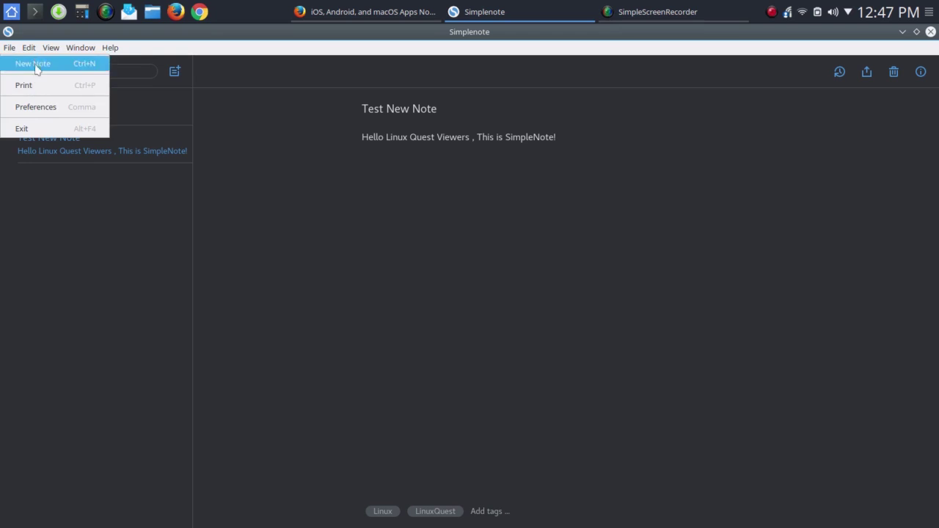
mouse_move(32, 48)
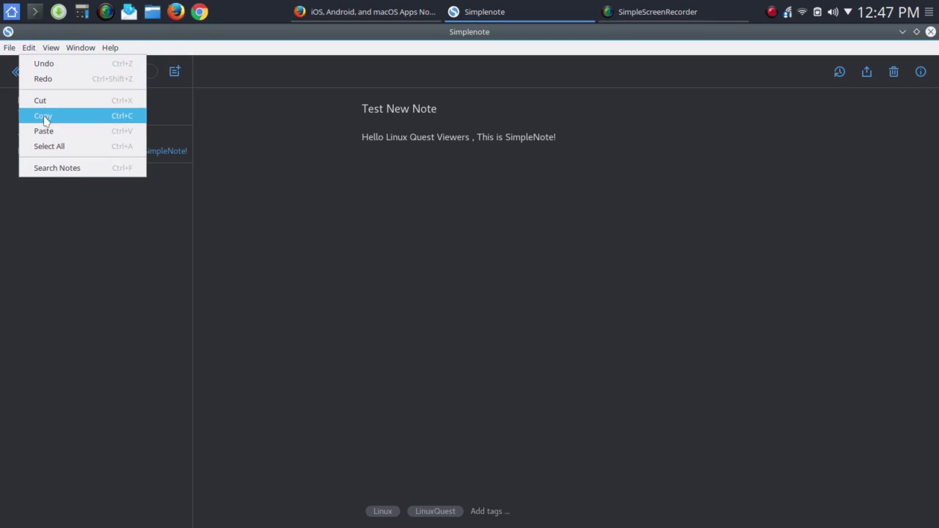
left_click(127, 246)
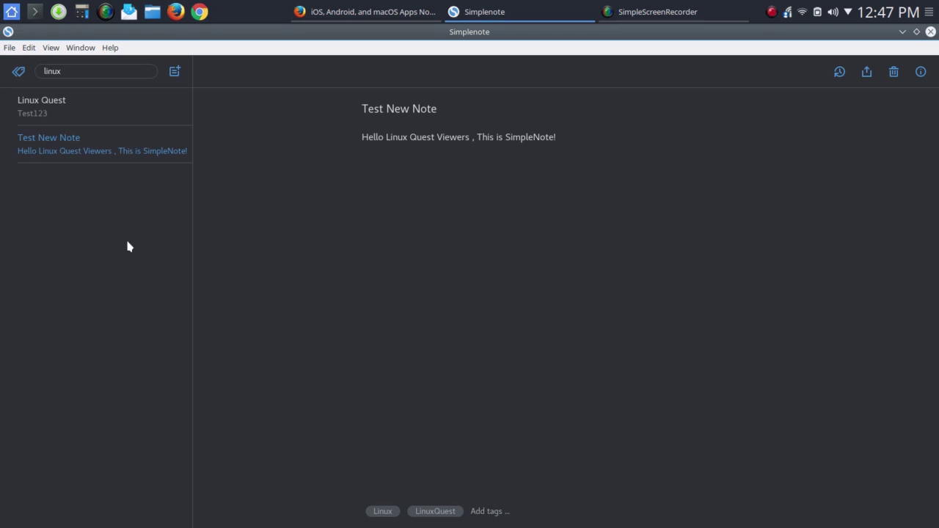